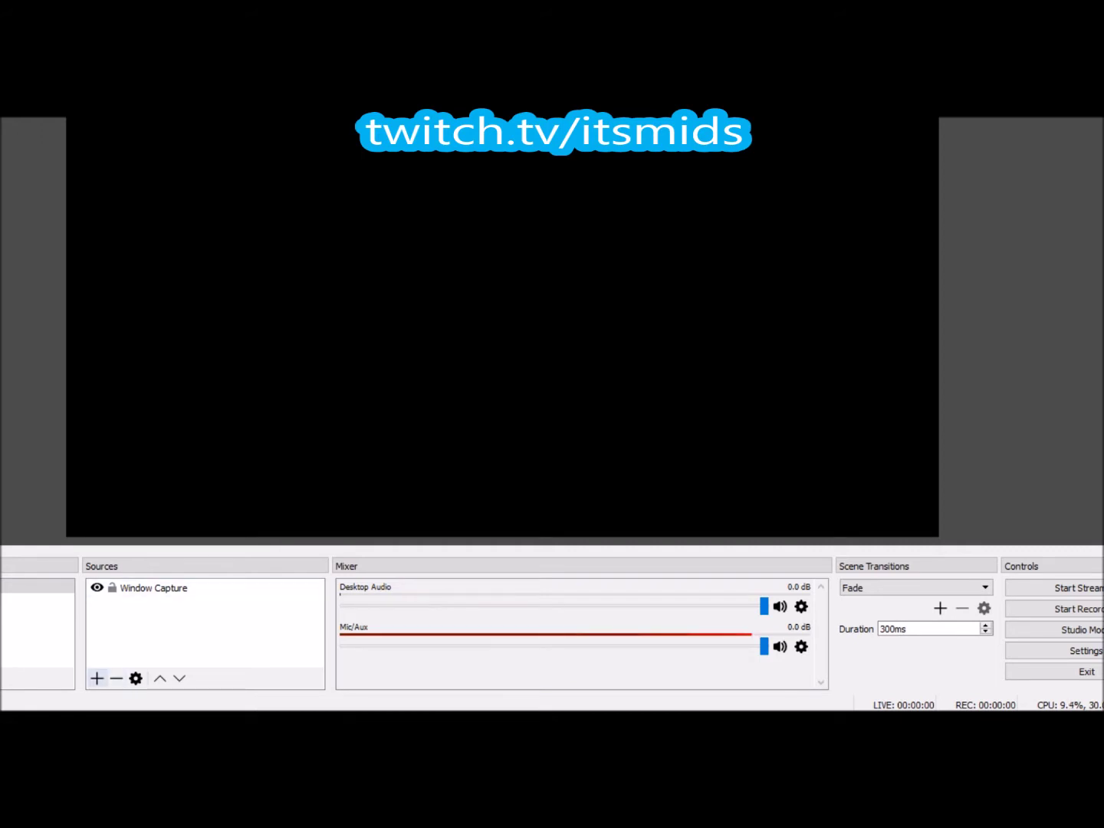
- Add a new BrowserSource named "Donation goal" to the scene
left_click(96, 677)
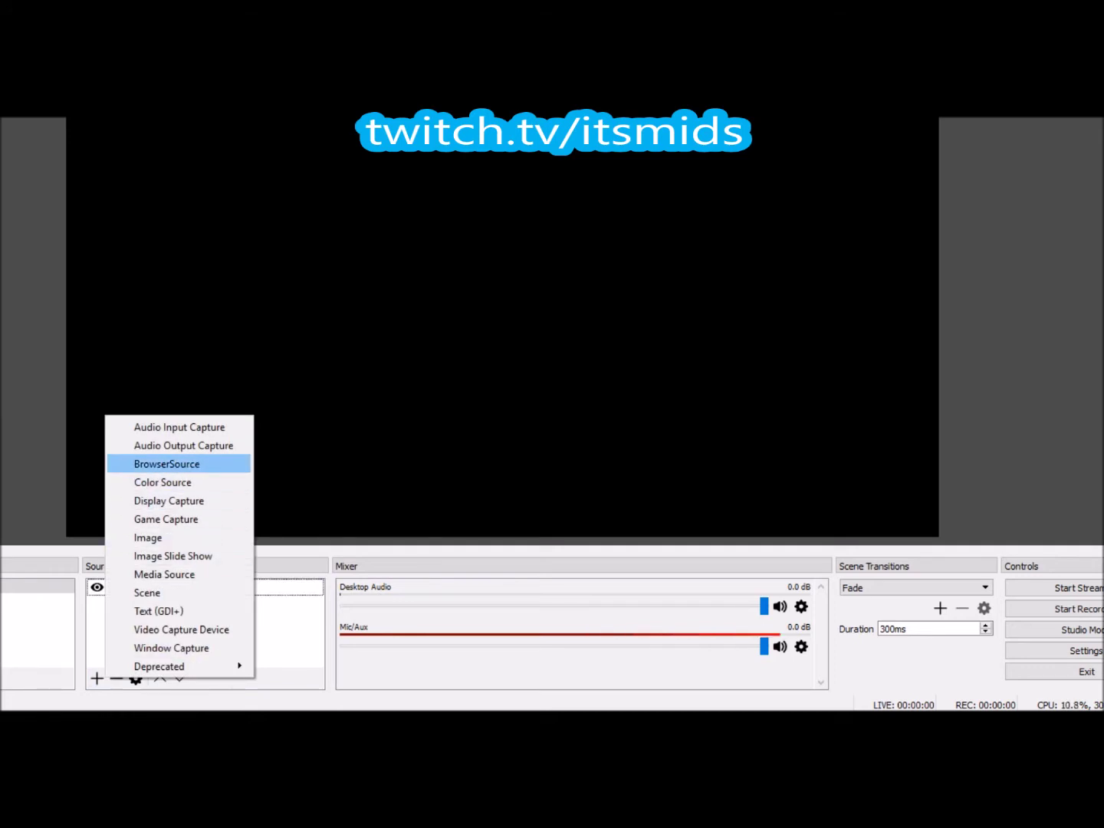
left_click(166, 464)
key("BackSpace")
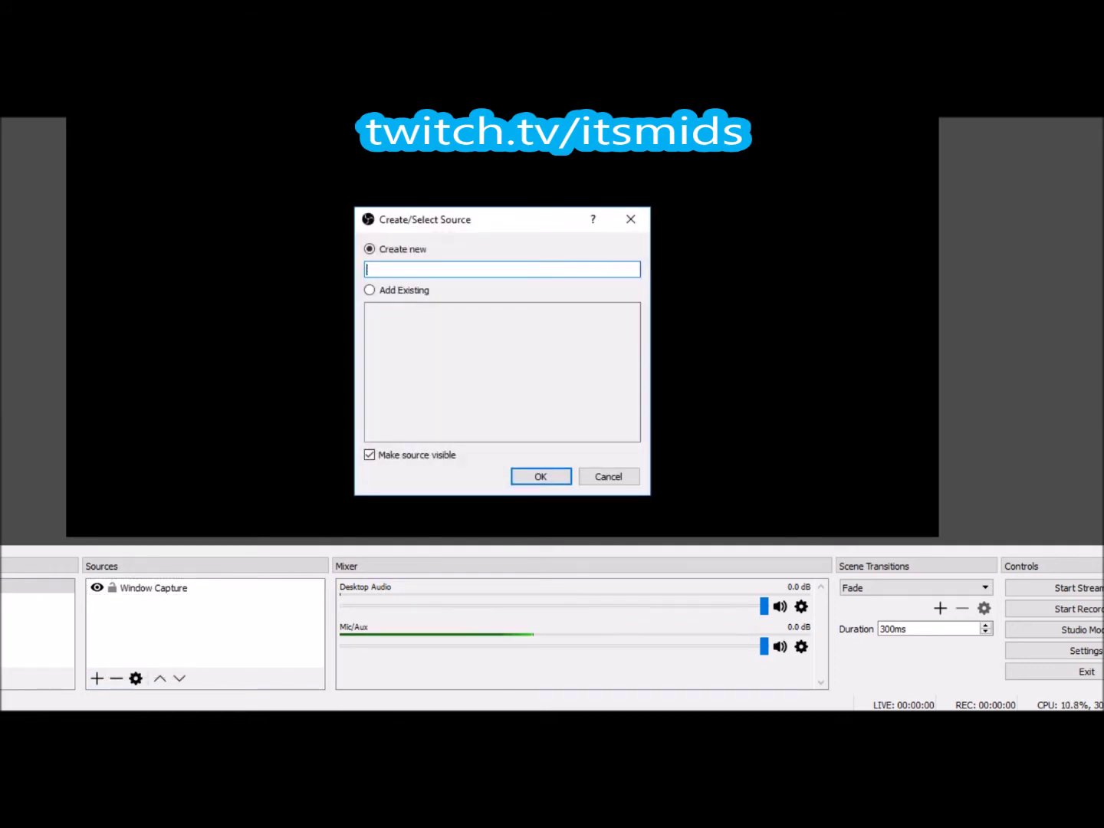
type("Donation goal")
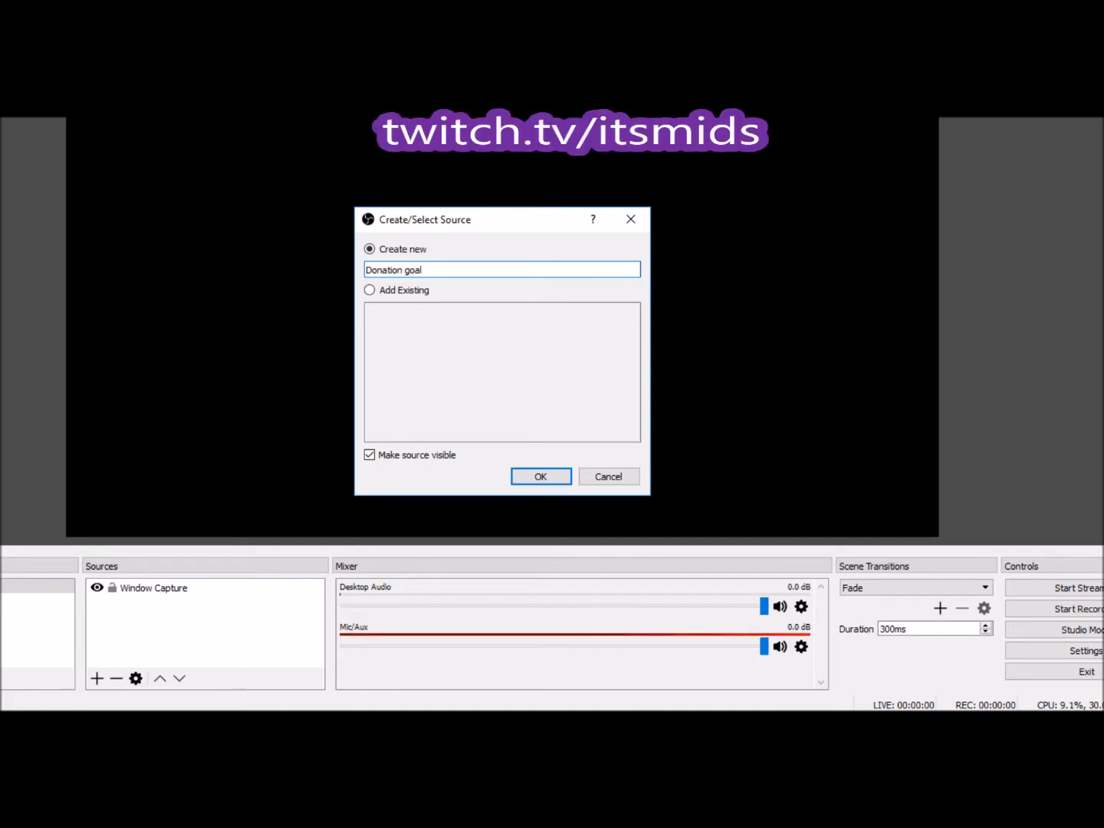
key("Return")
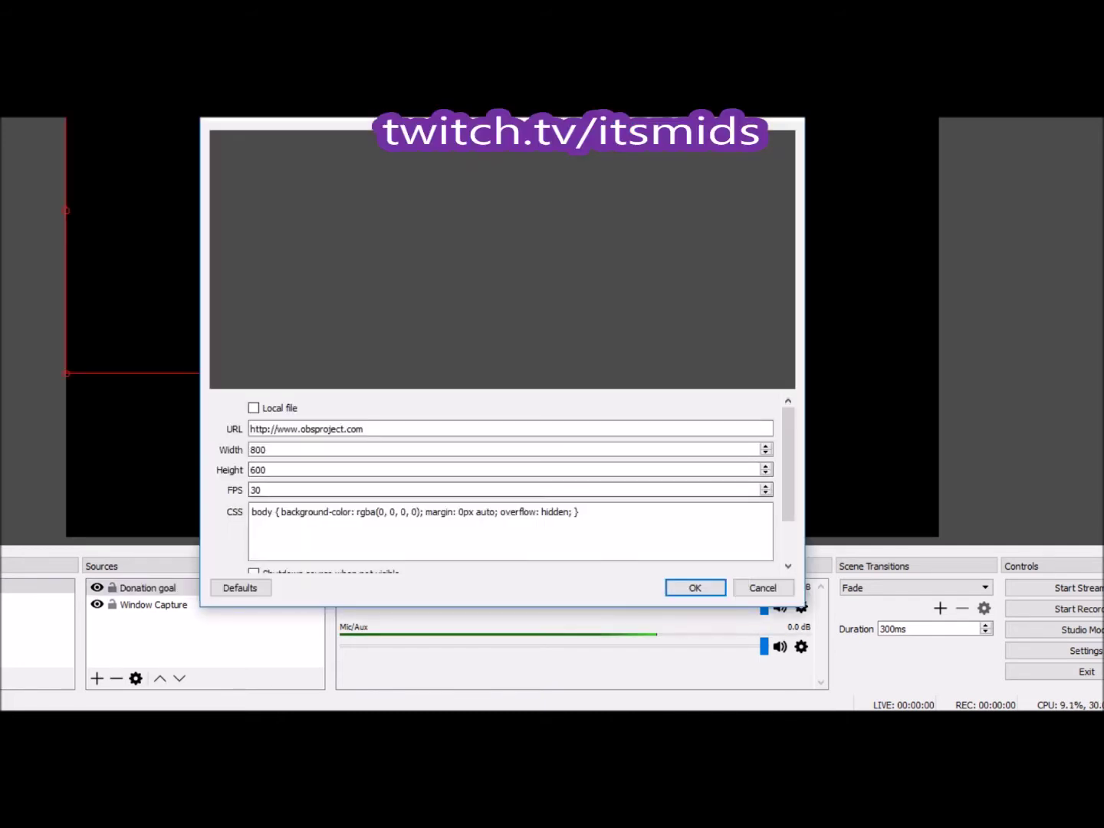
- Switch to Streamlabs in Chrome, check the payment methods in the donation settings, and open the Donation Goal widget page
mouse_move(470, 710)
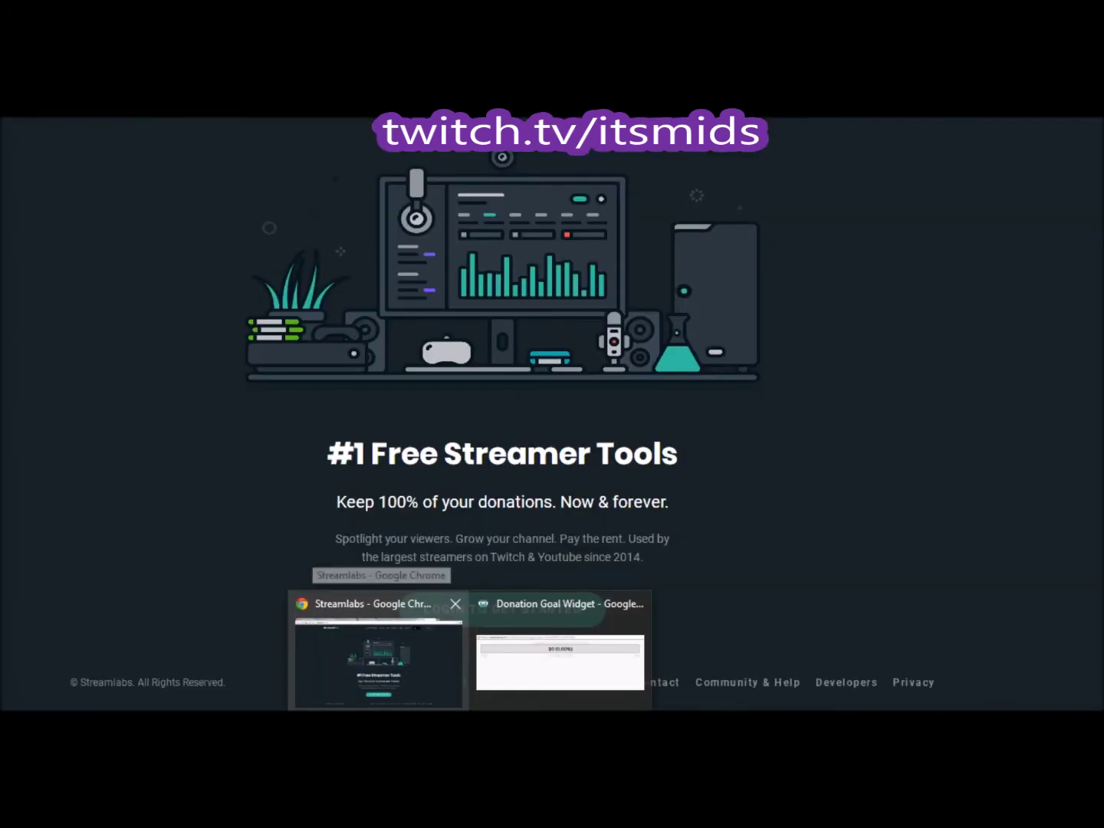
left_click(379, 657)
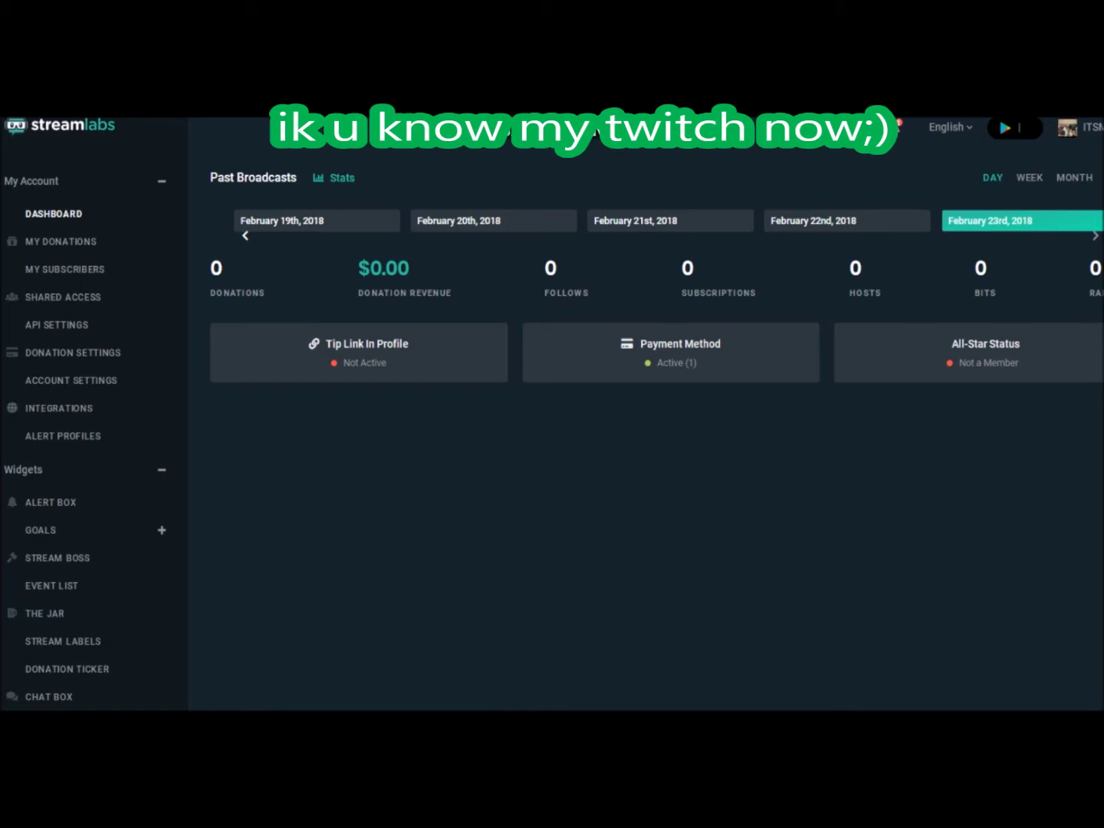
left_click(72, 352)
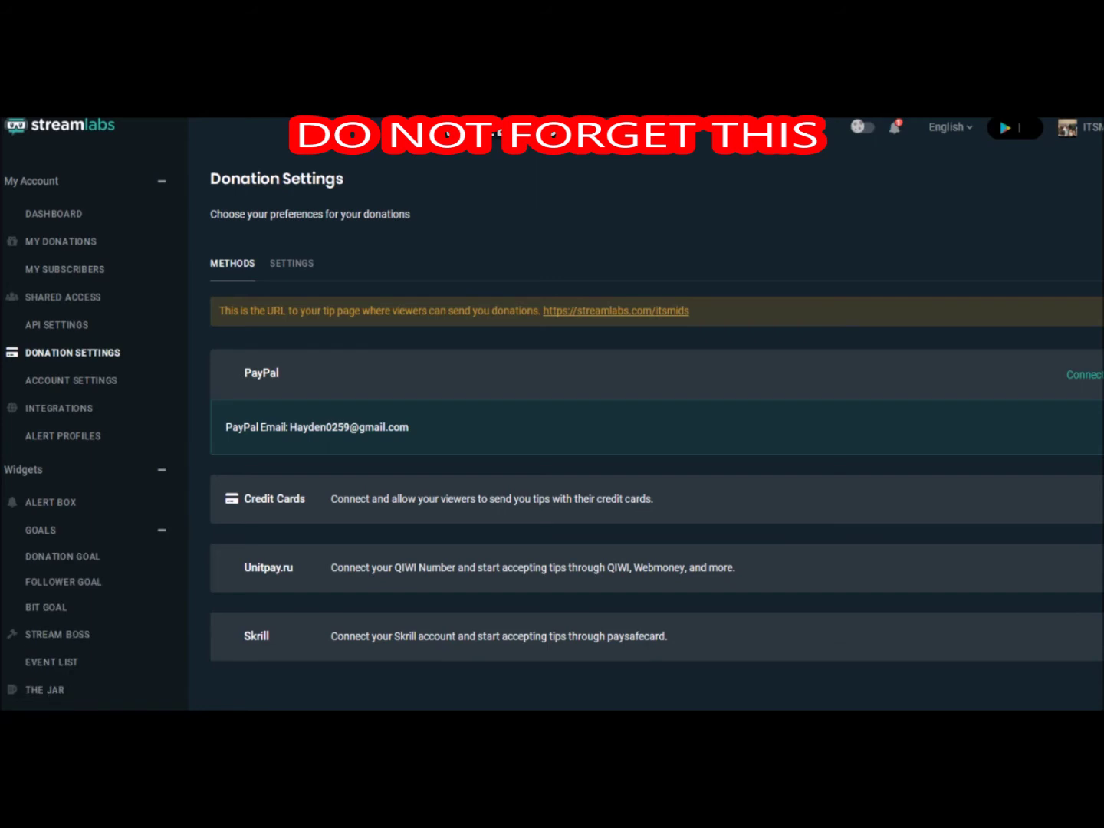
left_click(63, 556)
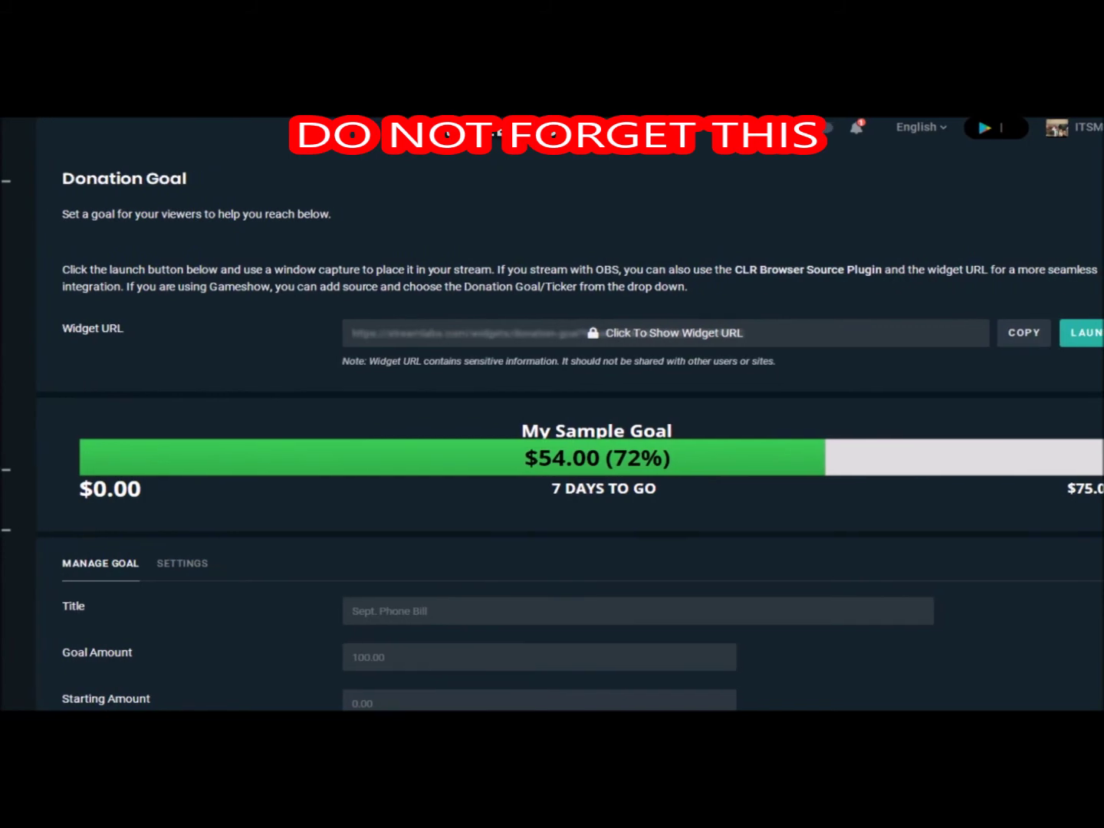
- Title the donation goal "YOOOO I NEEDS ME SOME CESH" with a goal amount of 50.00 and a starting amount of 0.00
scroll(570, 414, "down", 2)
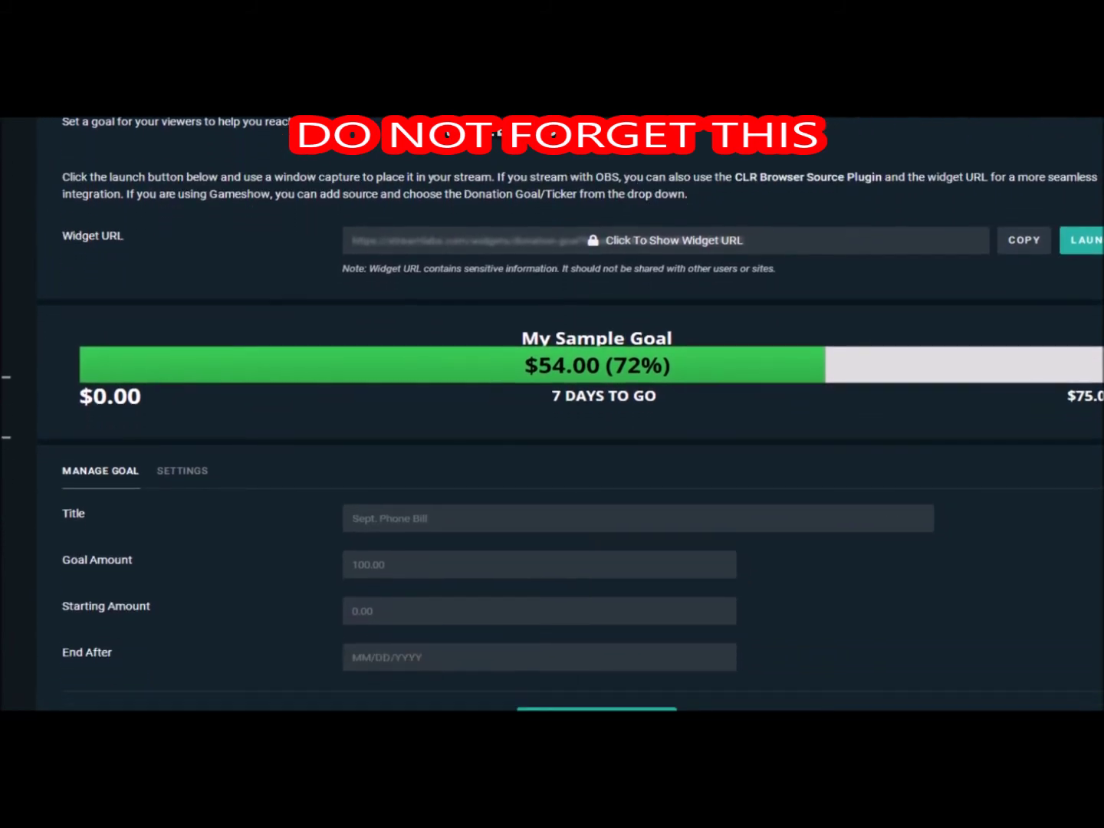
type("YOOOO I NEEDS ME SOME CESH")
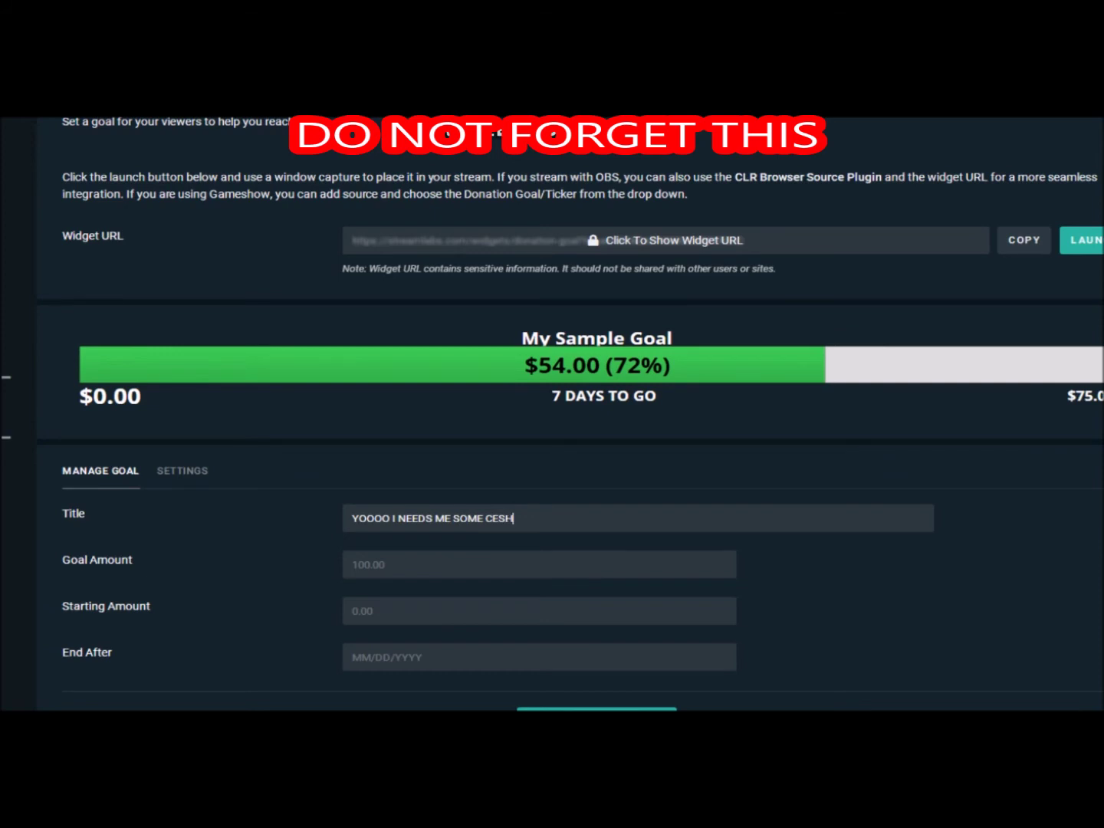
left_click(352, 564)
type("5")
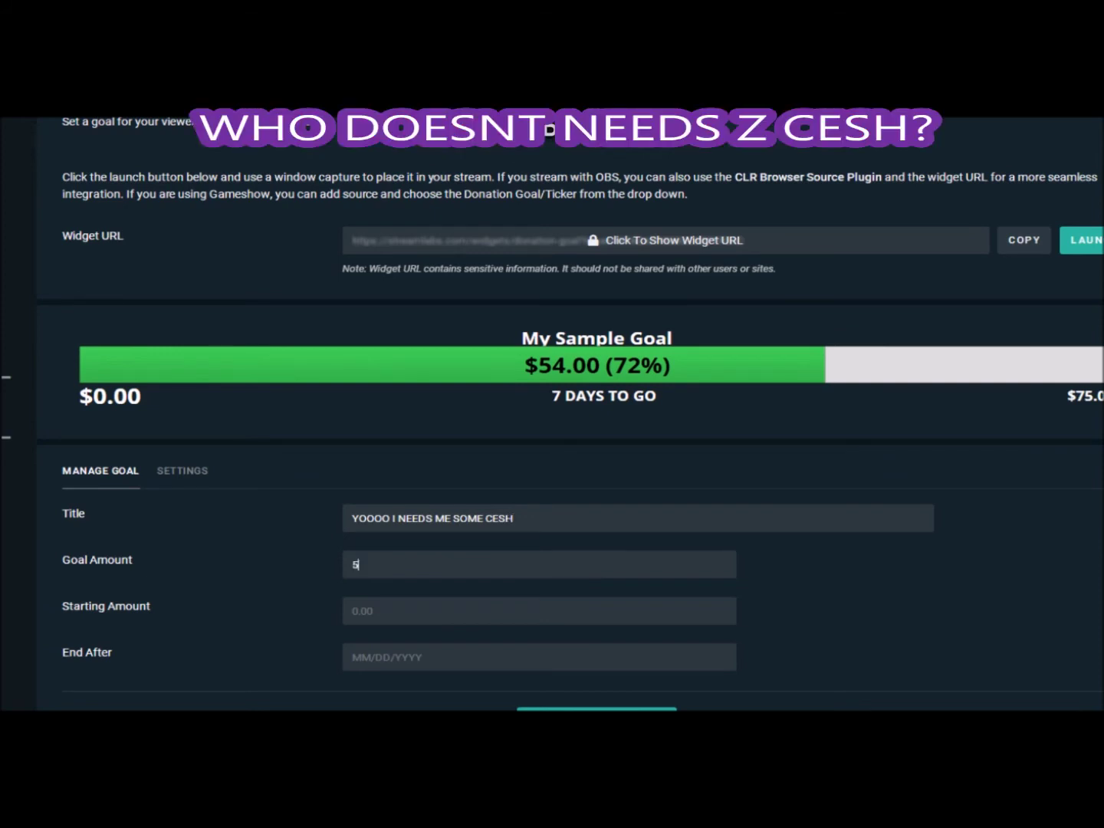
type("0.00")
left_click(352, 611)
type("0.")
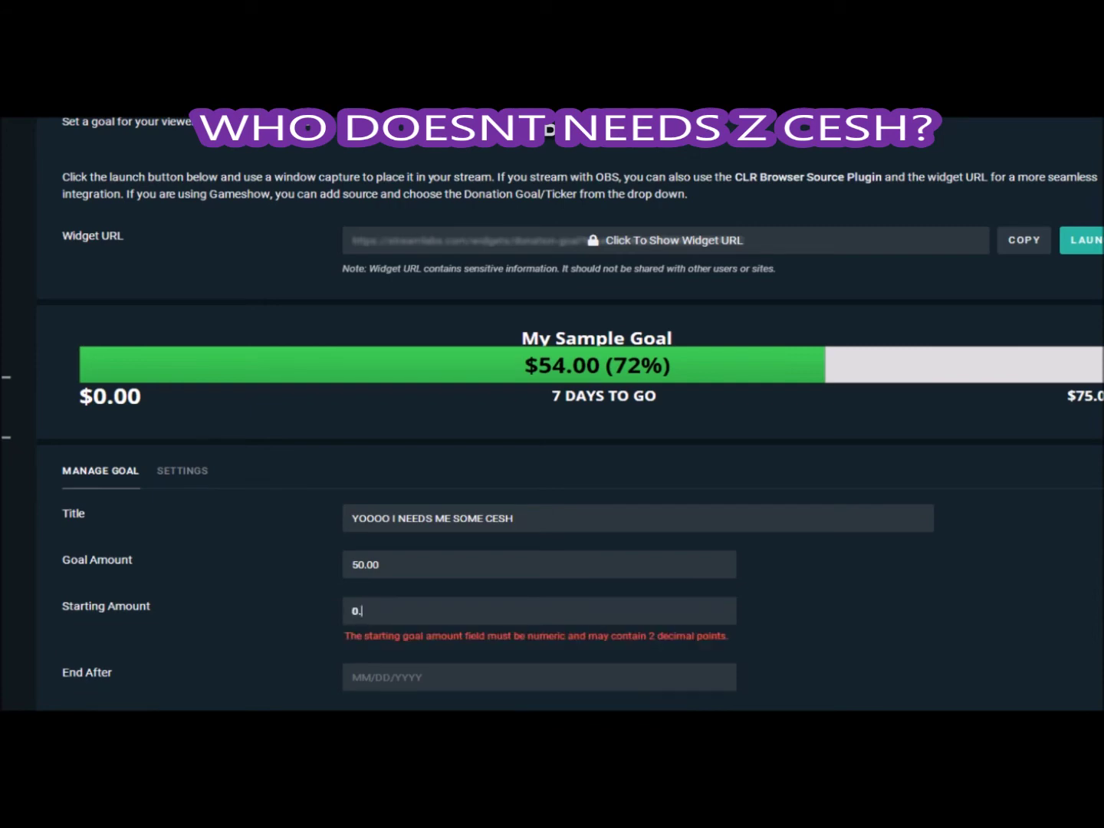
type("00")
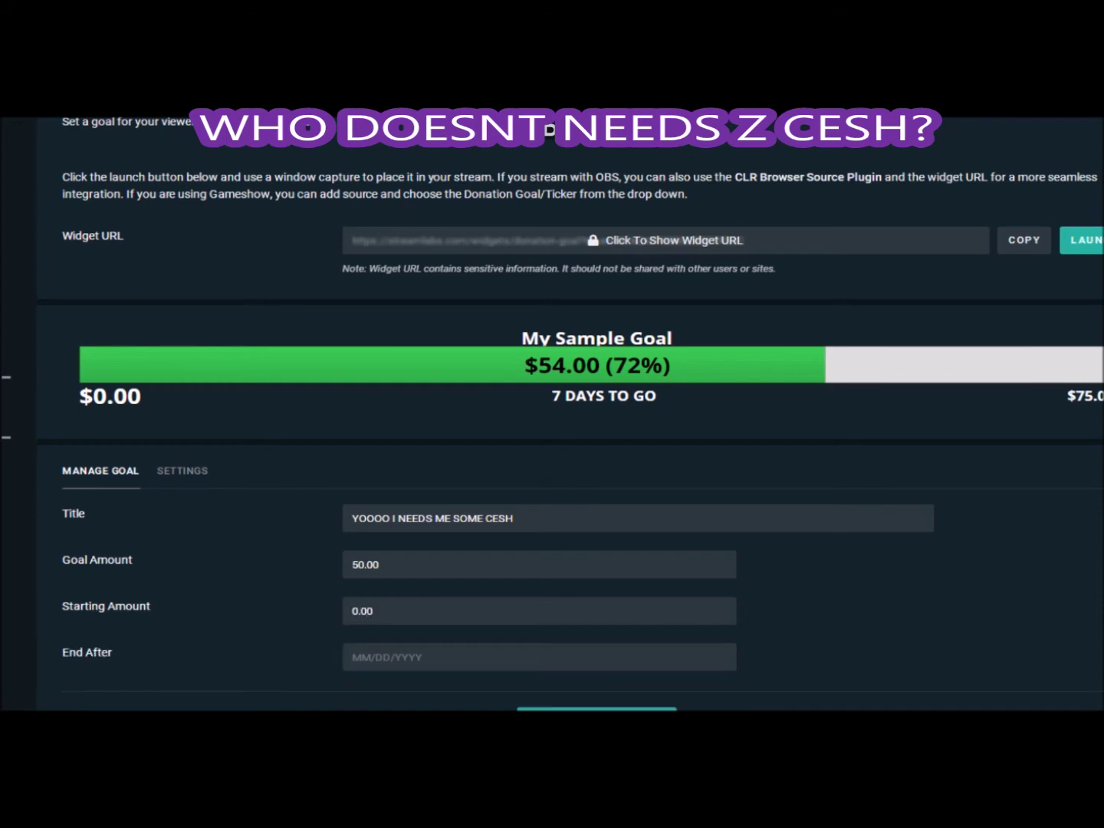
- Set the donation goal to end after 03/23/2018
left_click(352, 657)
type("03")
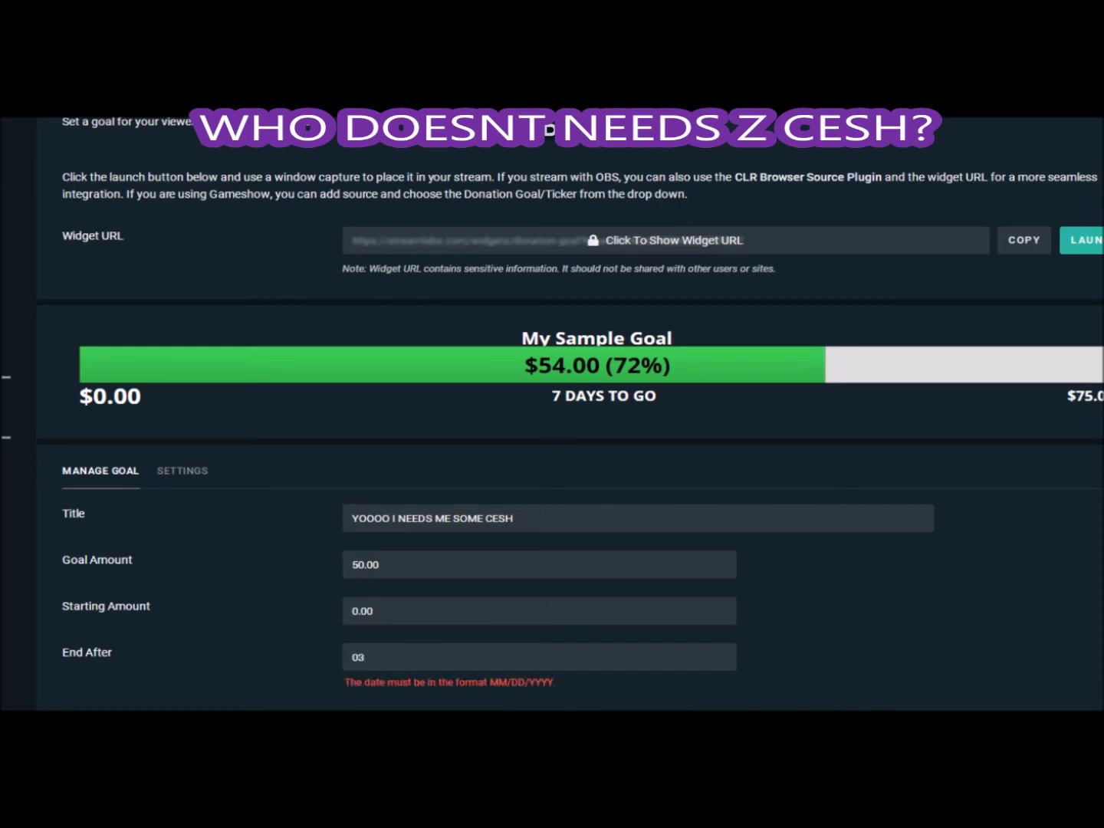
type("/23/2")
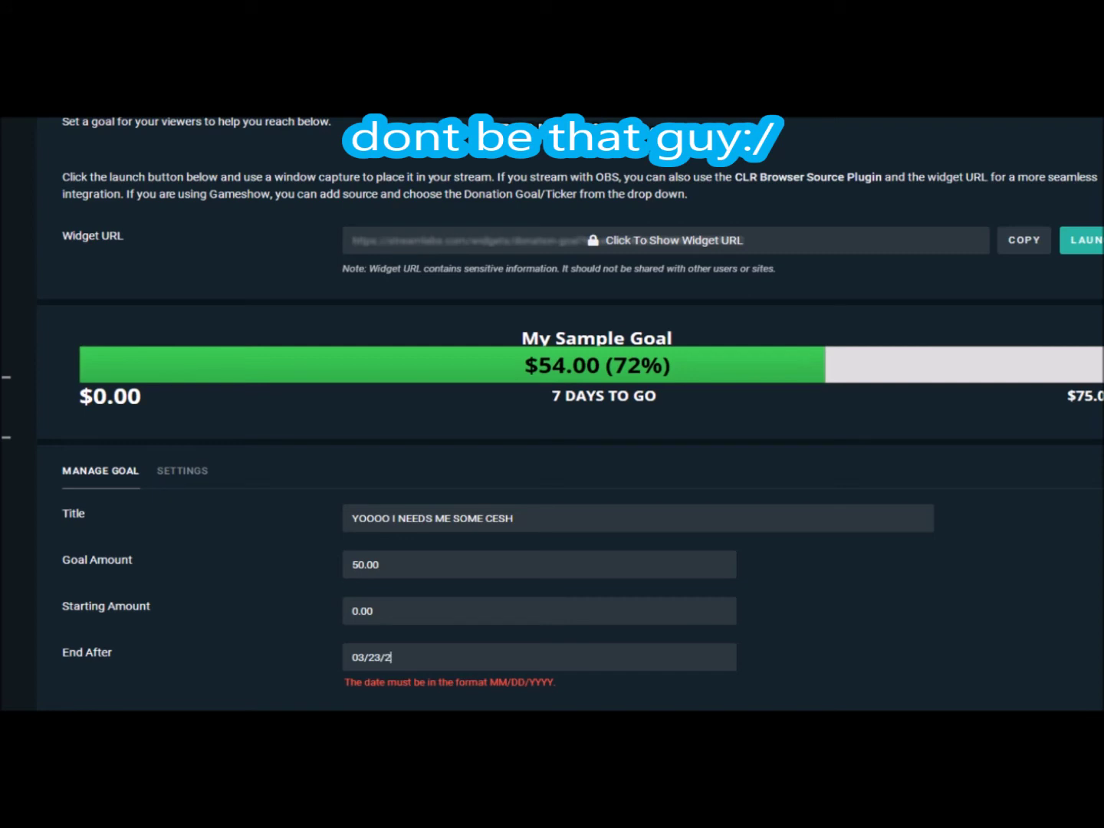
type("018")
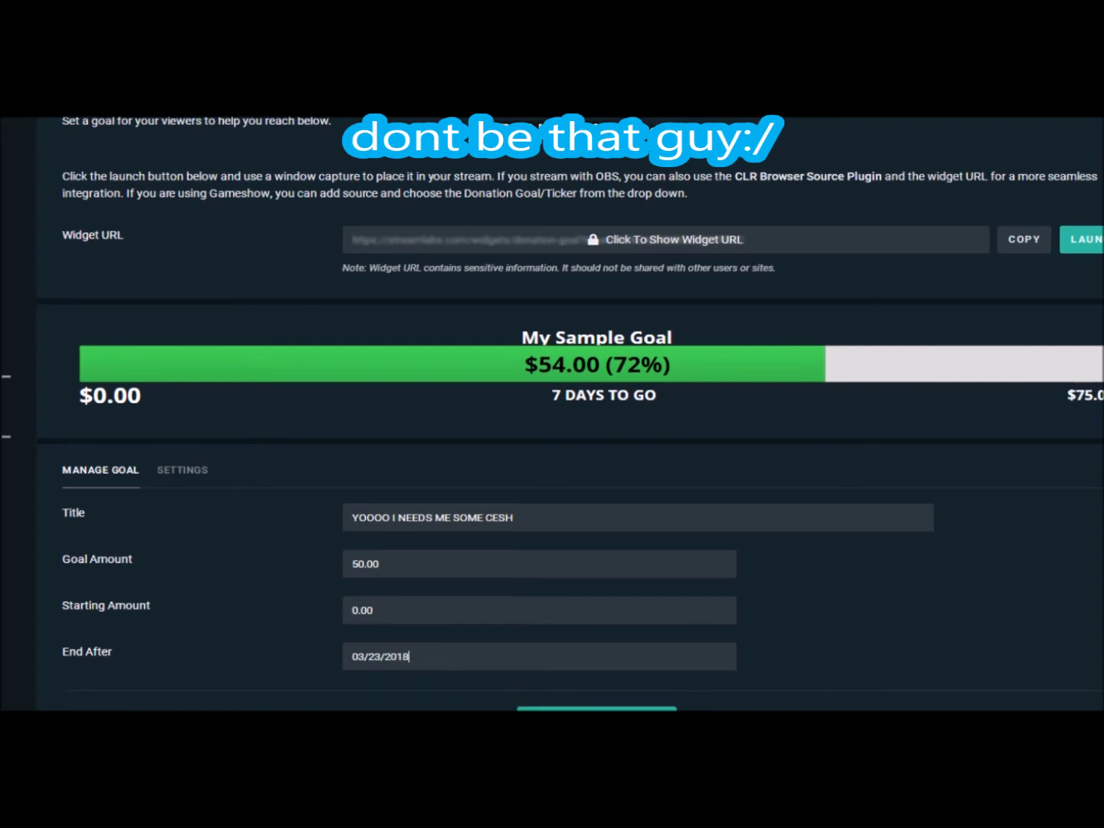
- Review the widget's layout, color, bar thickness and font settings, and start the donation goal
scroll(552, 414, "down", 1)
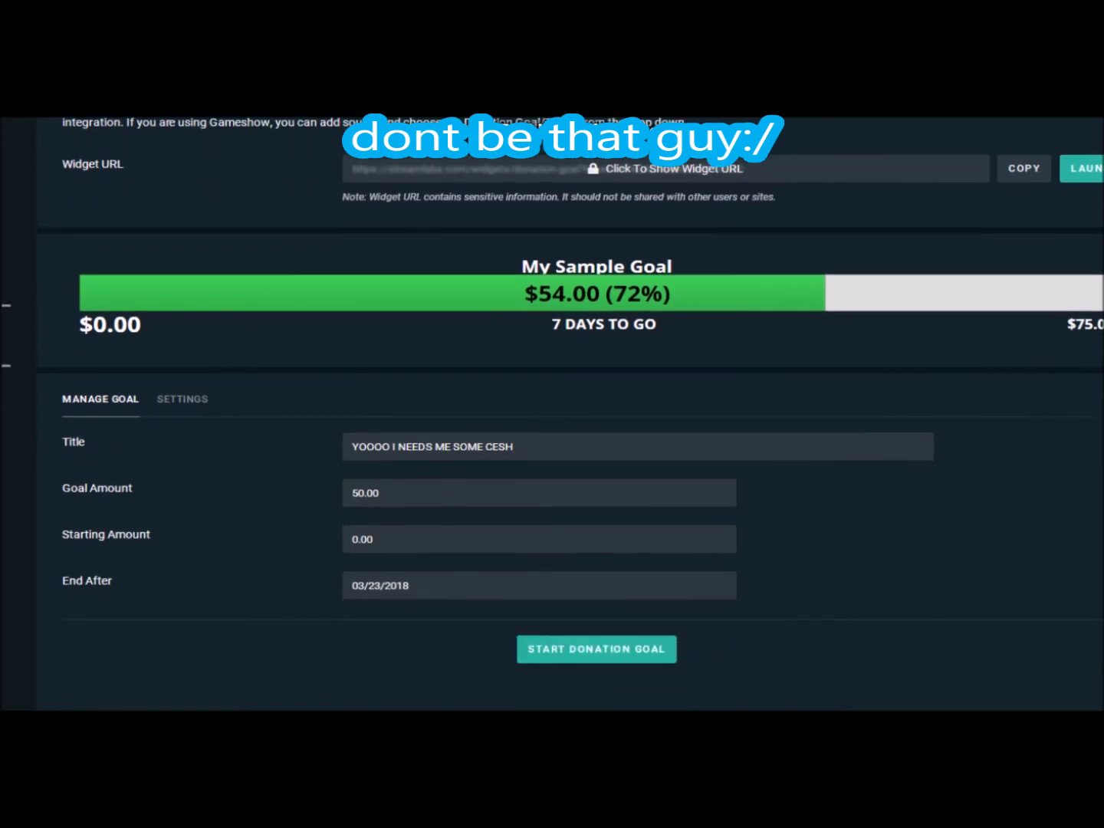
left_click(181, 398)
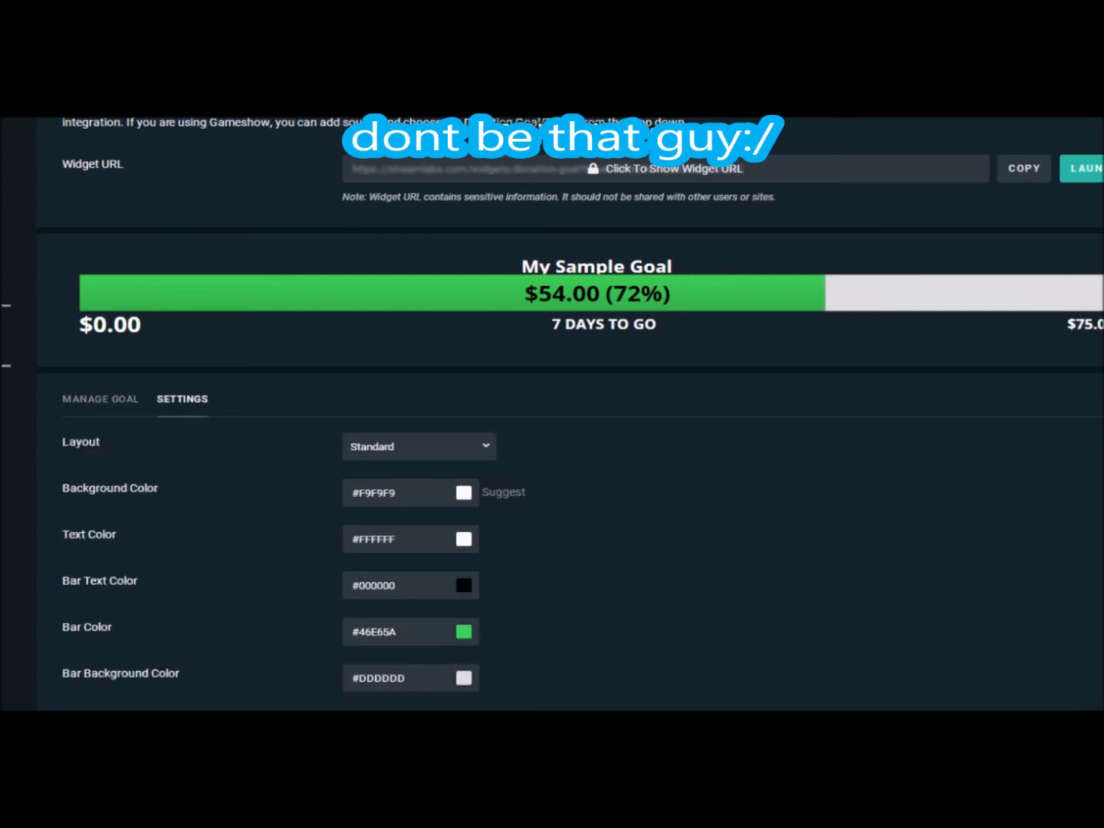
scroll(552, 414, "down", 1)
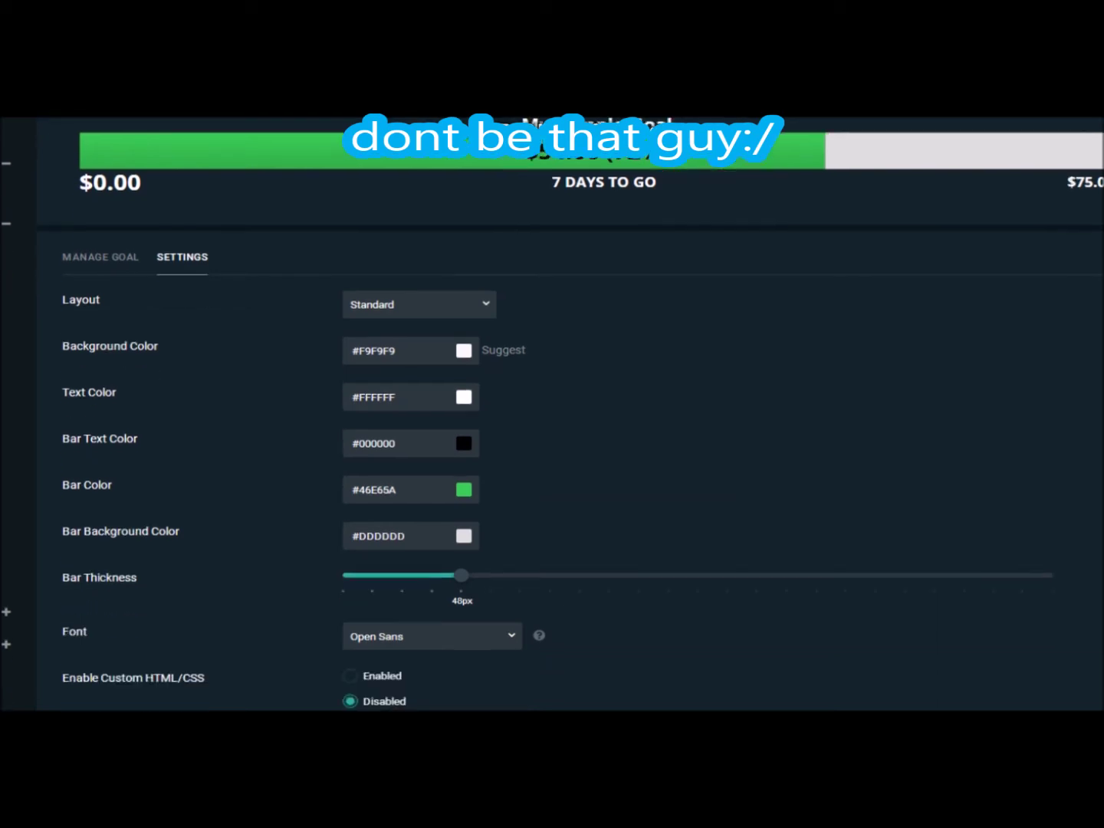
scroll(552, 414, "down", 2)
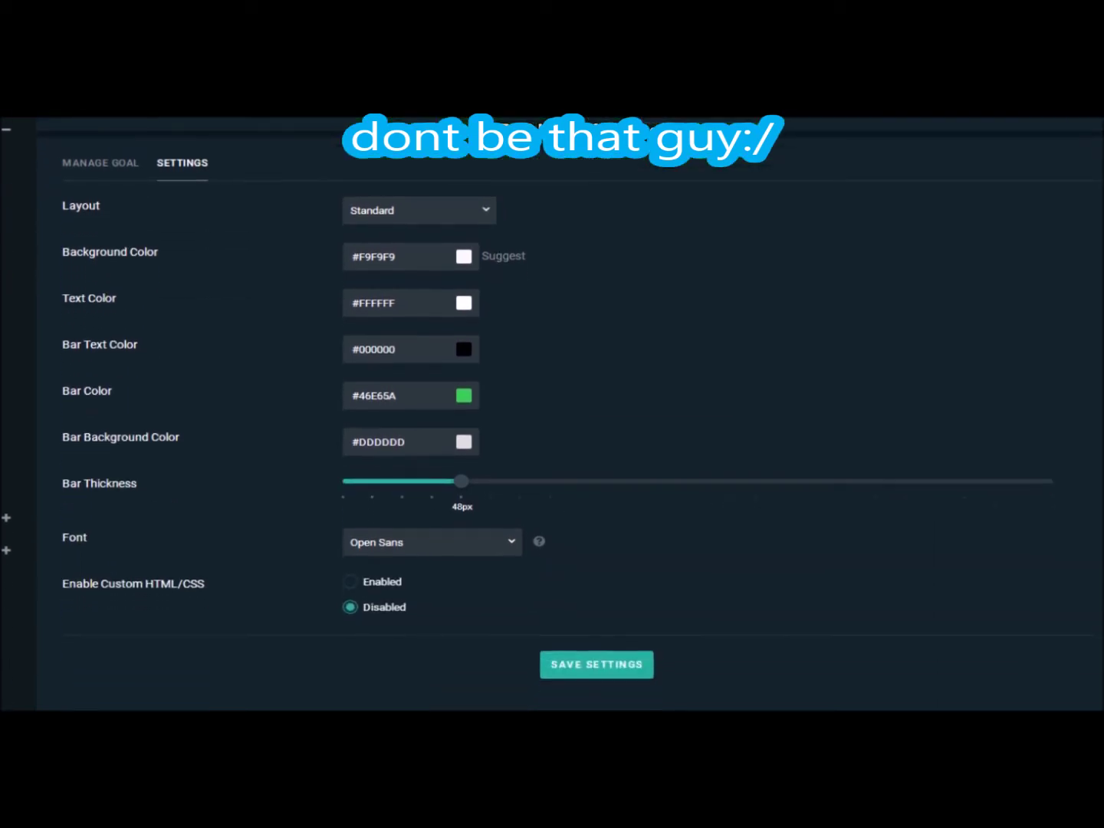
scroll(552, 414, "up", 2)
left_click(100, 287)
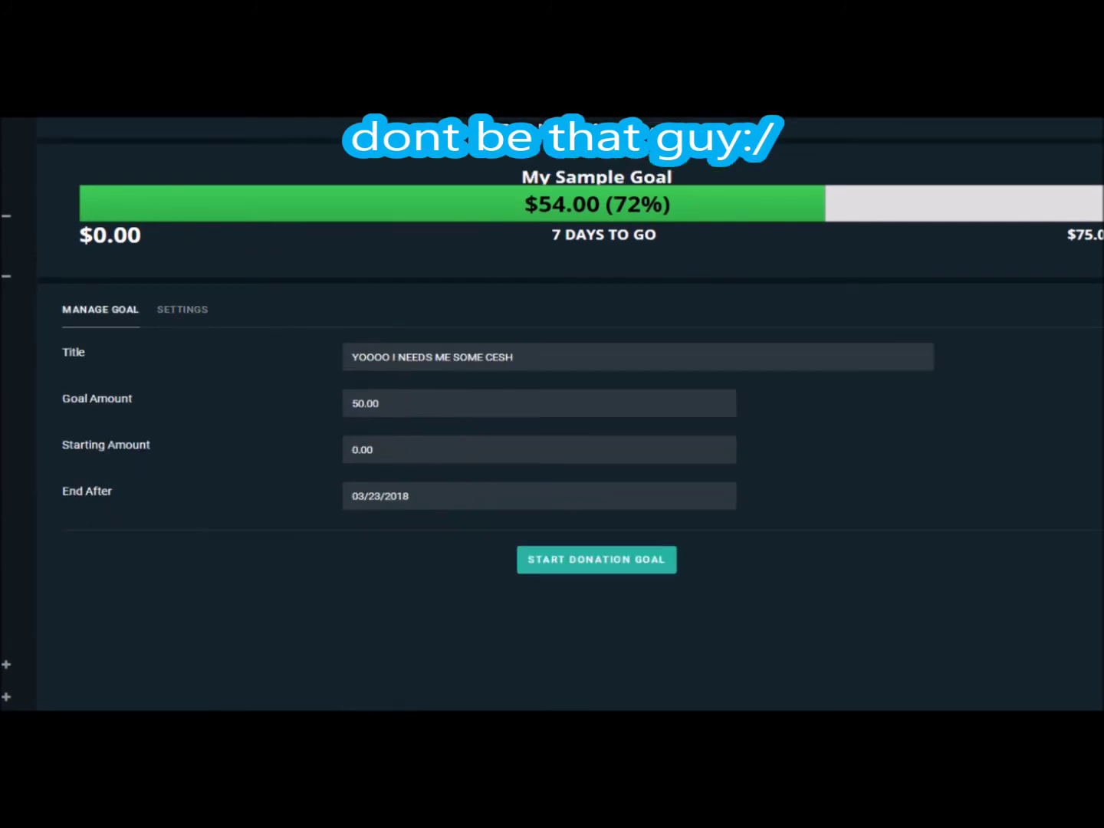
left_click(596, 558)
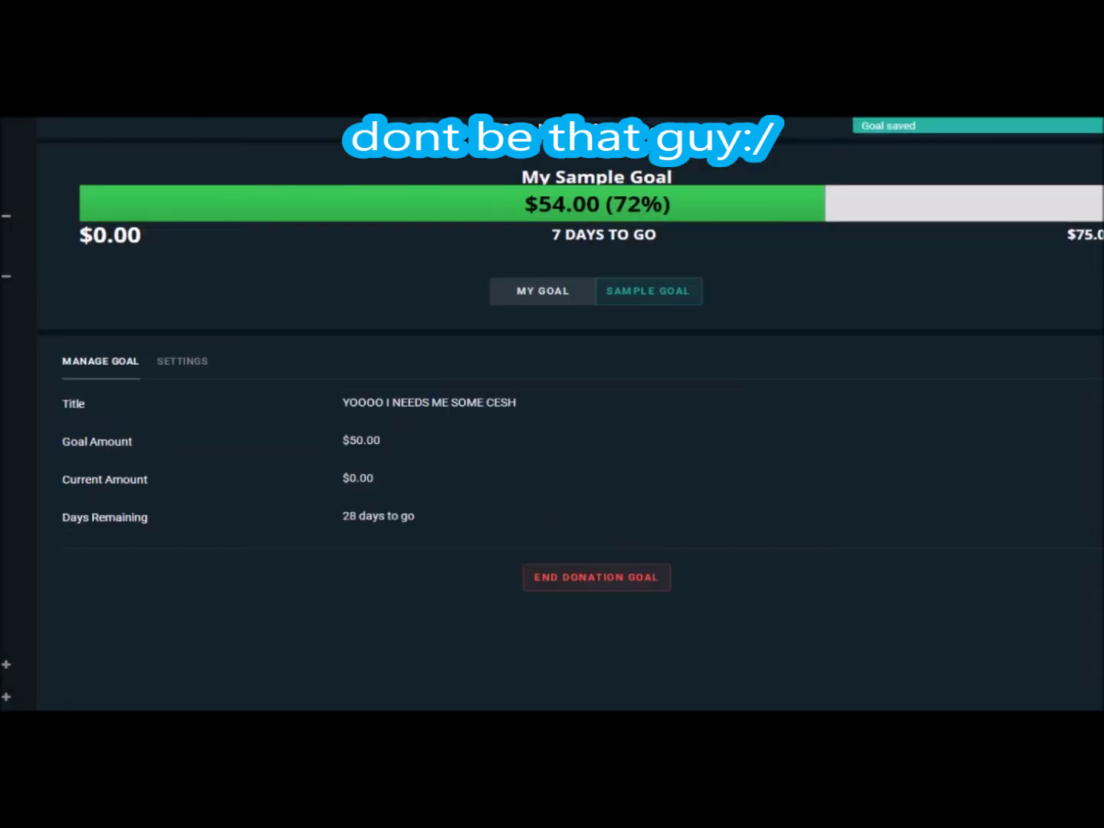
- Copy the donation goal's widget URL and switch to OBS to paste it as the Donation goal source's URL
scroll(552, 414, "up", 2)
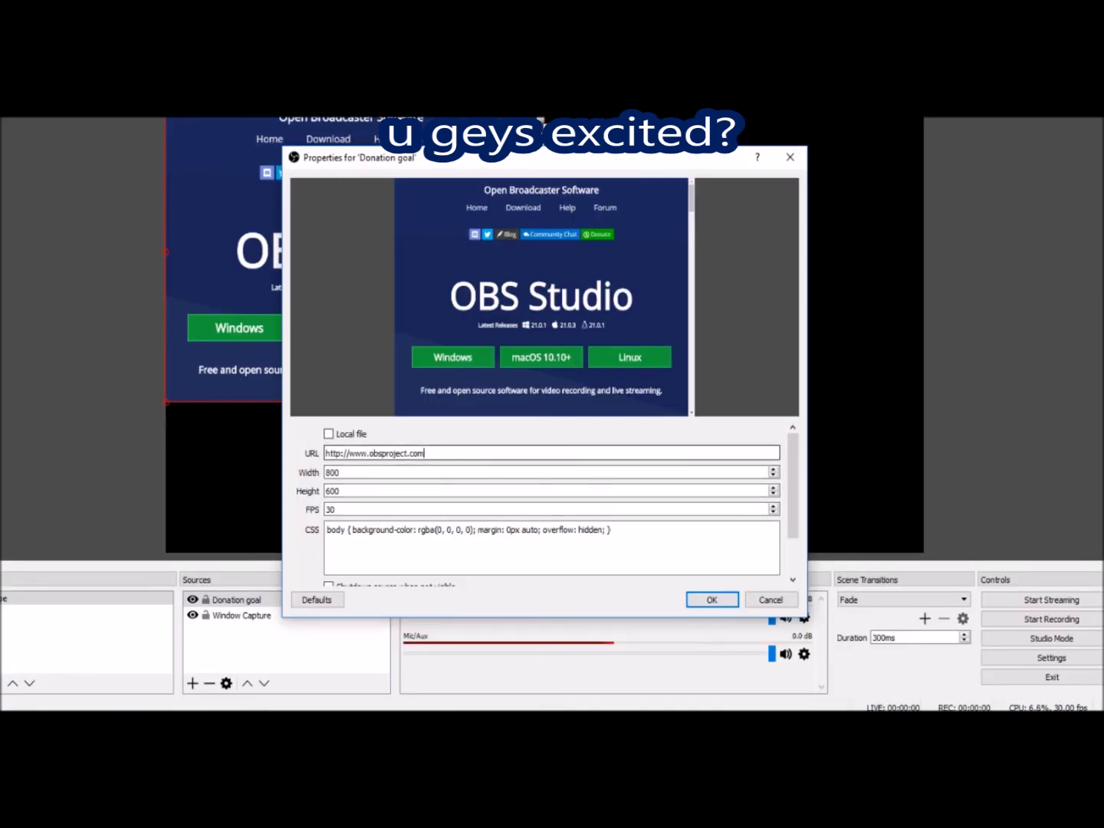
key("ctrl+a")
key("BackSpace")
key("ctrl+v")
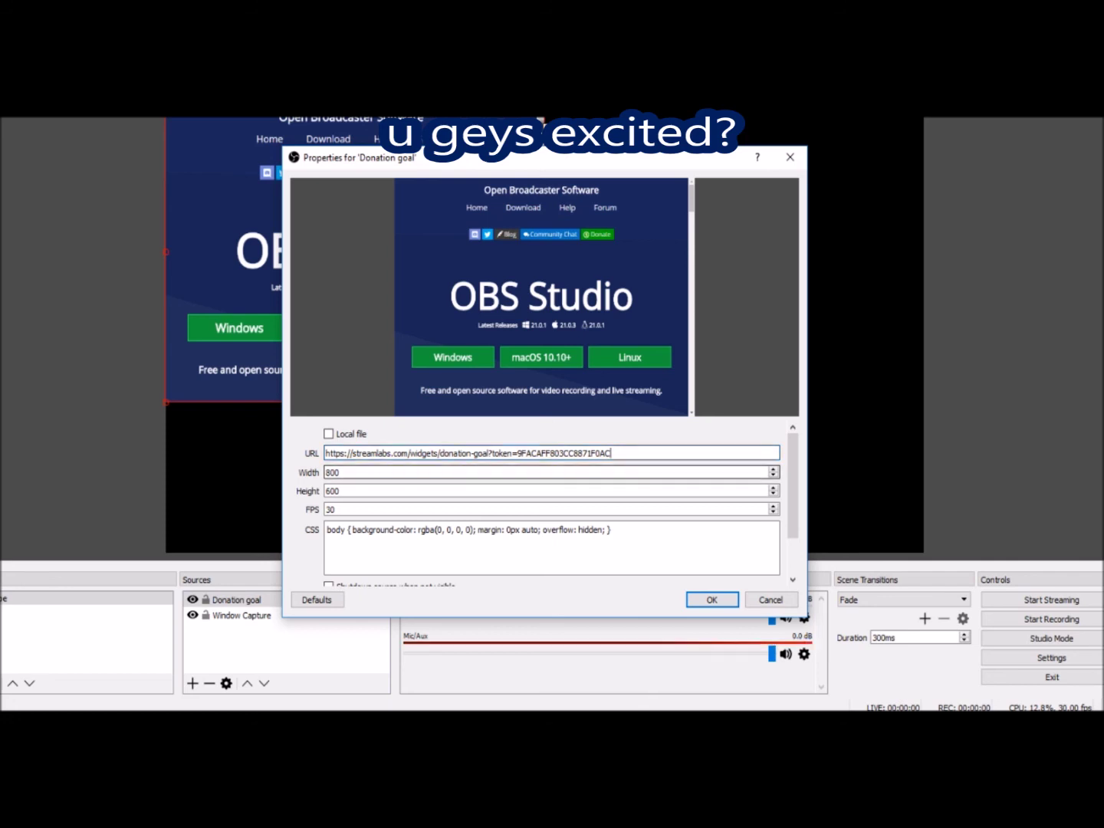
- Set the Donation goal source's height to 100 and move the goal bar to the lower-left corner of the canvas
left_click(339, 472)
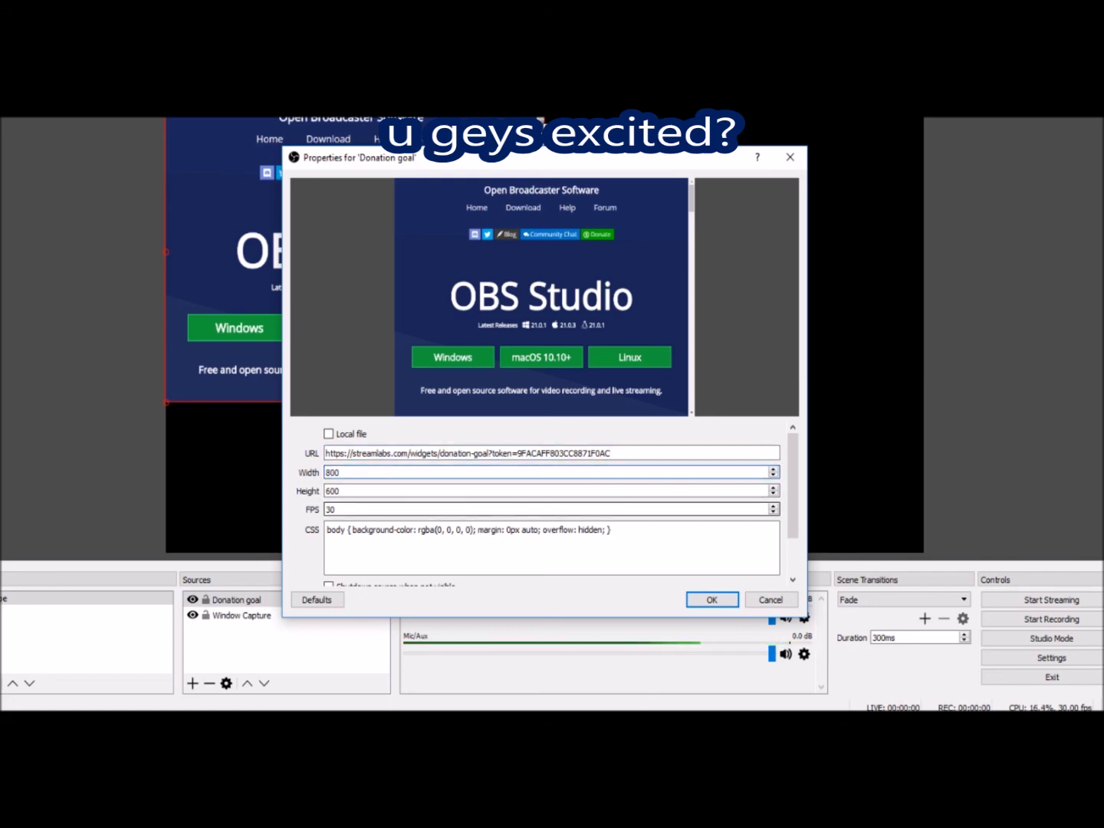
left_click(340, 491)
key("BackSpace")
key("BackSpace")
key("BackSpace")
type("1")
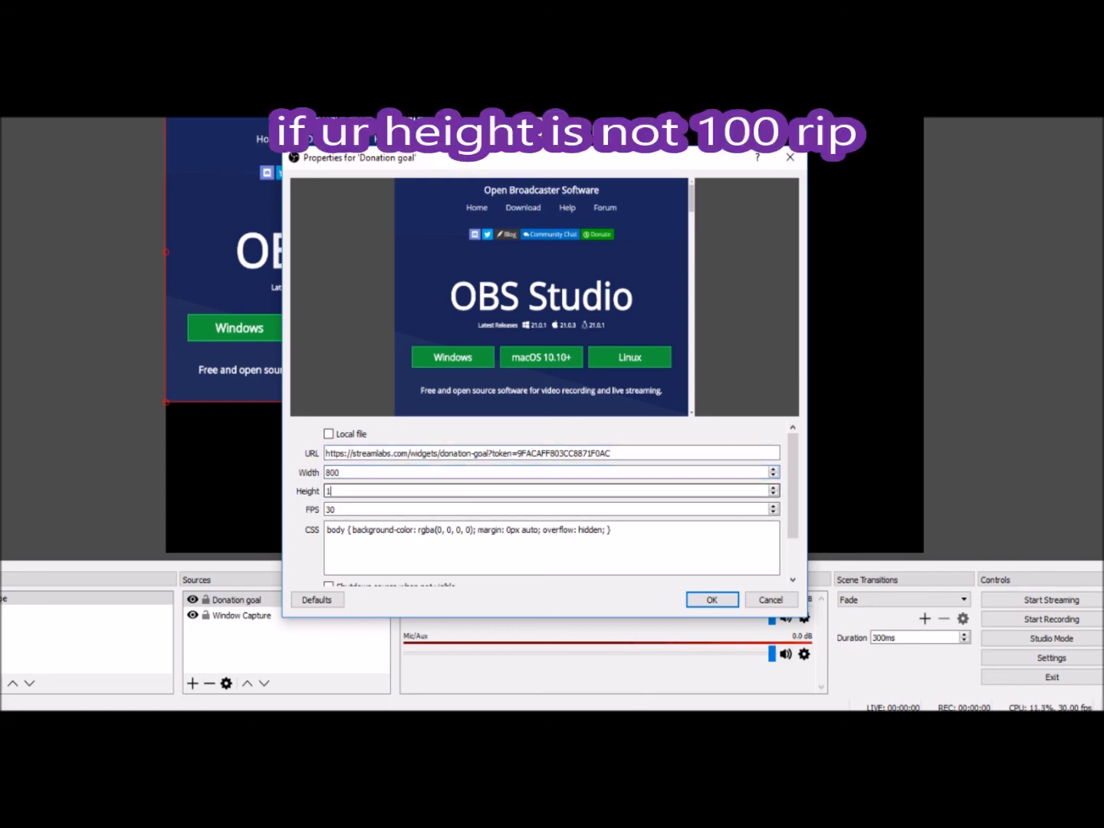
type("00")
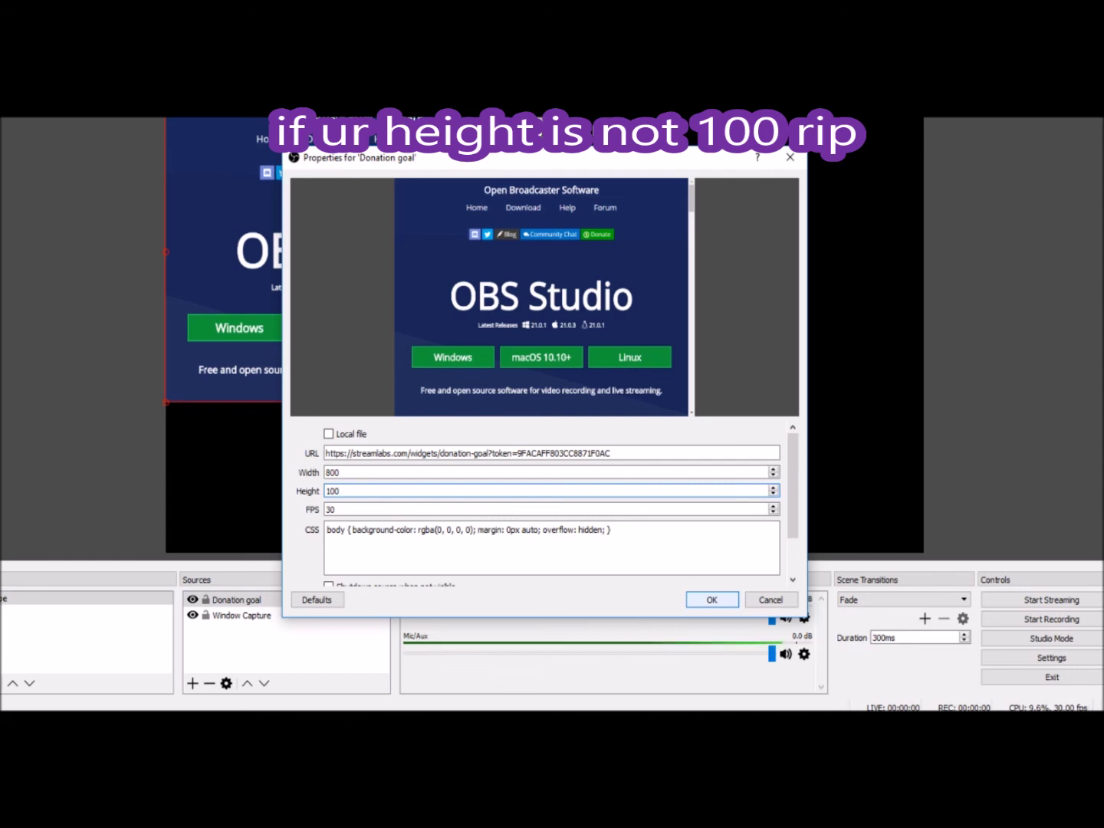
key("Return")
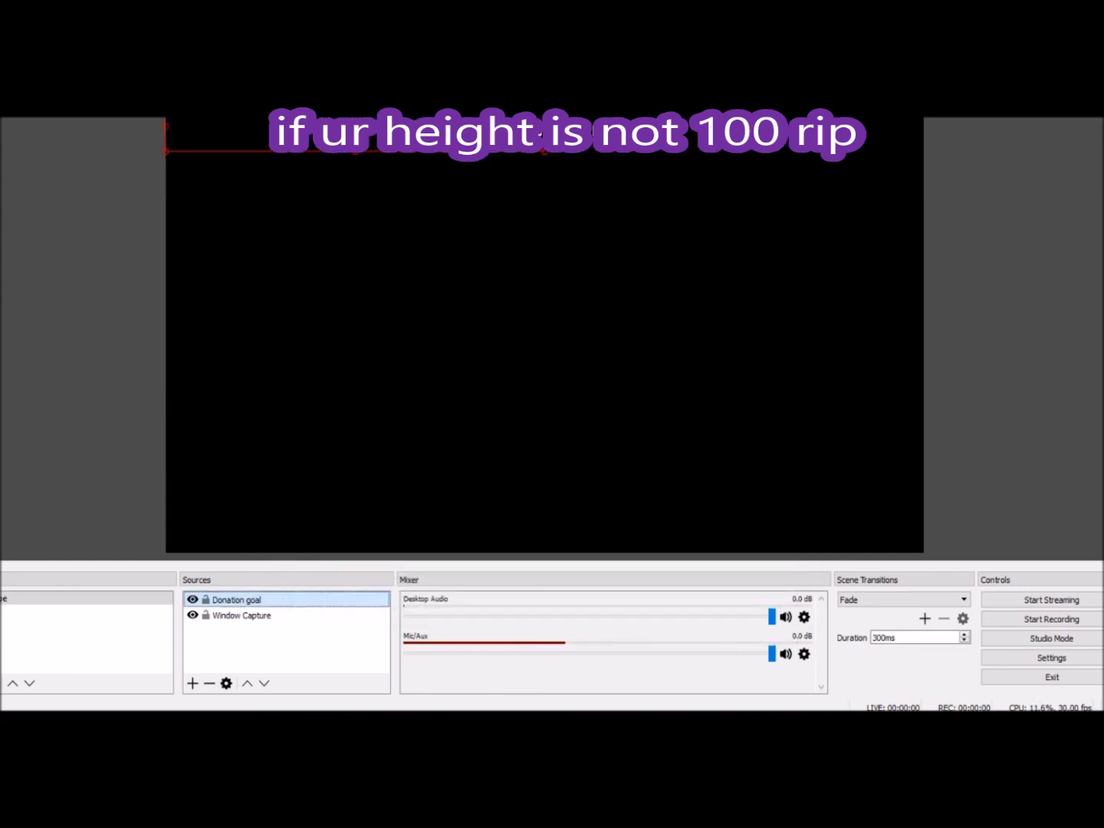
left_click_drag(355, 134, 361, 523)
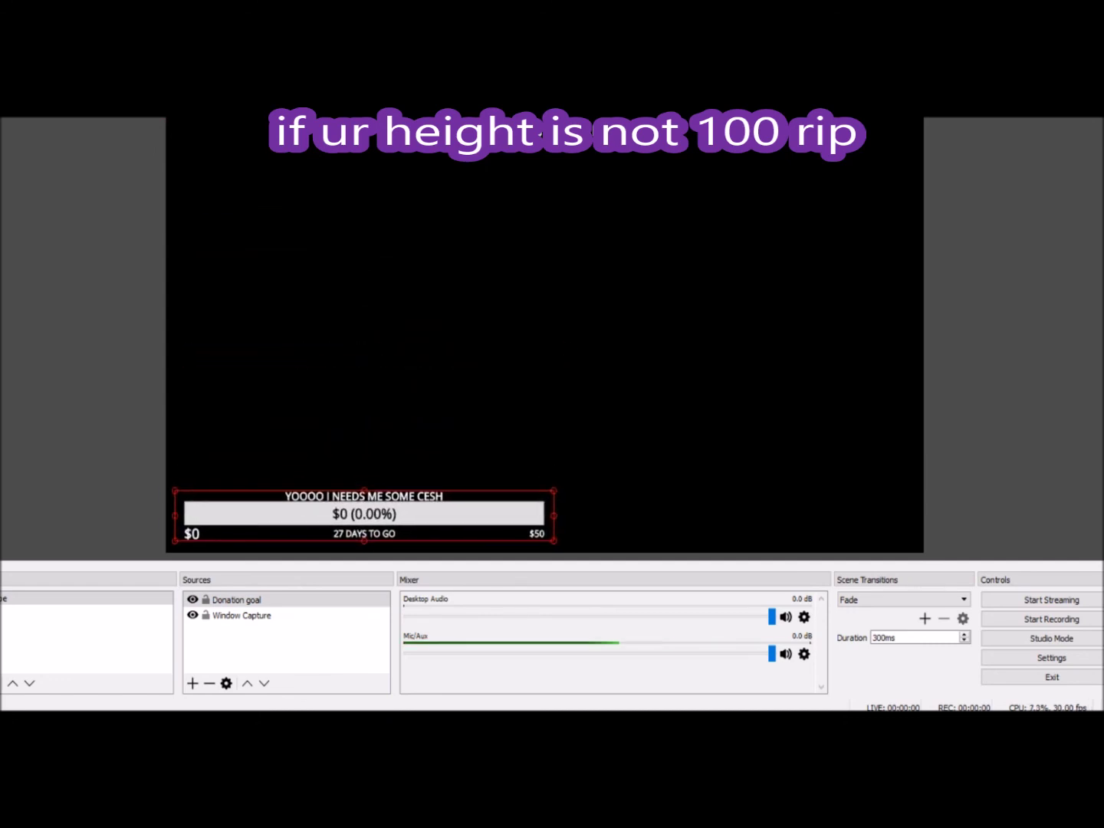